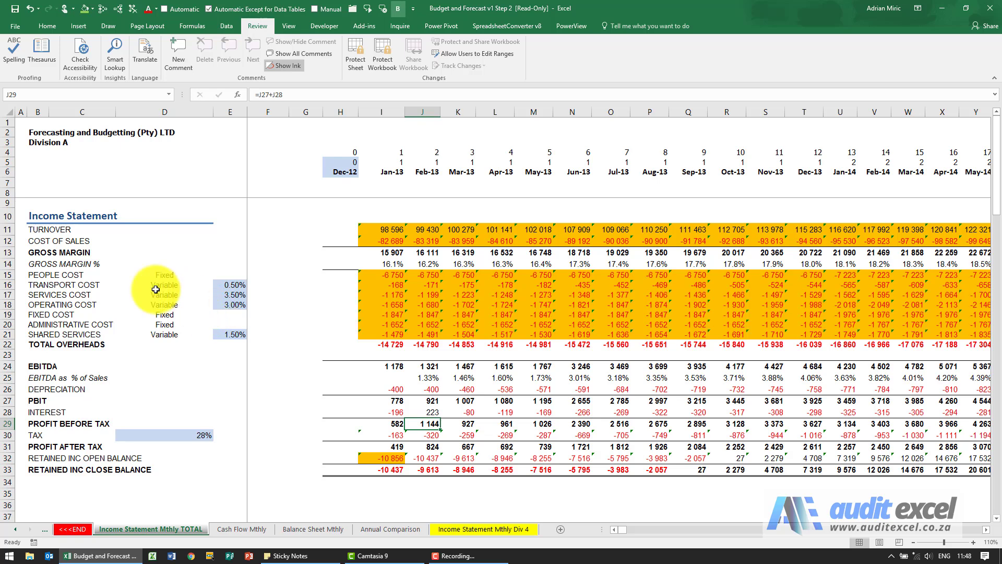
Step: Start a SUMIF function in cell F11 of the Annual Comparison sheet, for the Dec-13 budget turnover
left_click(392, 529)
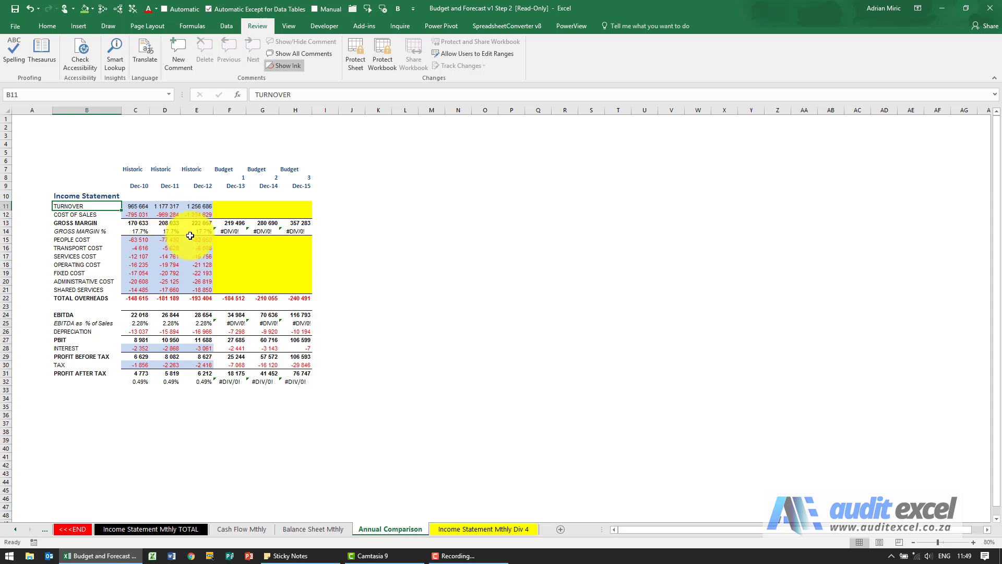
left_click(233, 206)
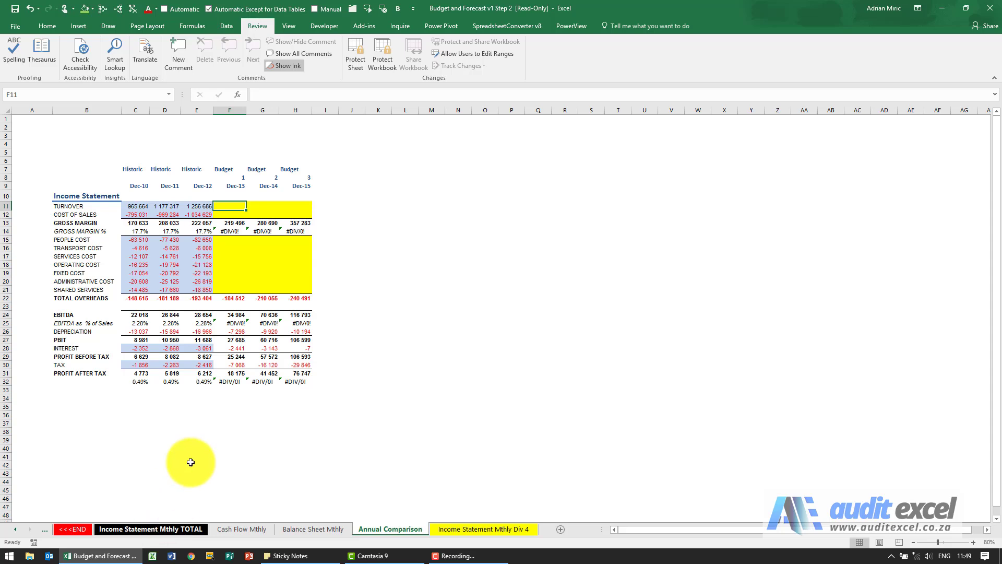
left_click(233, 180)
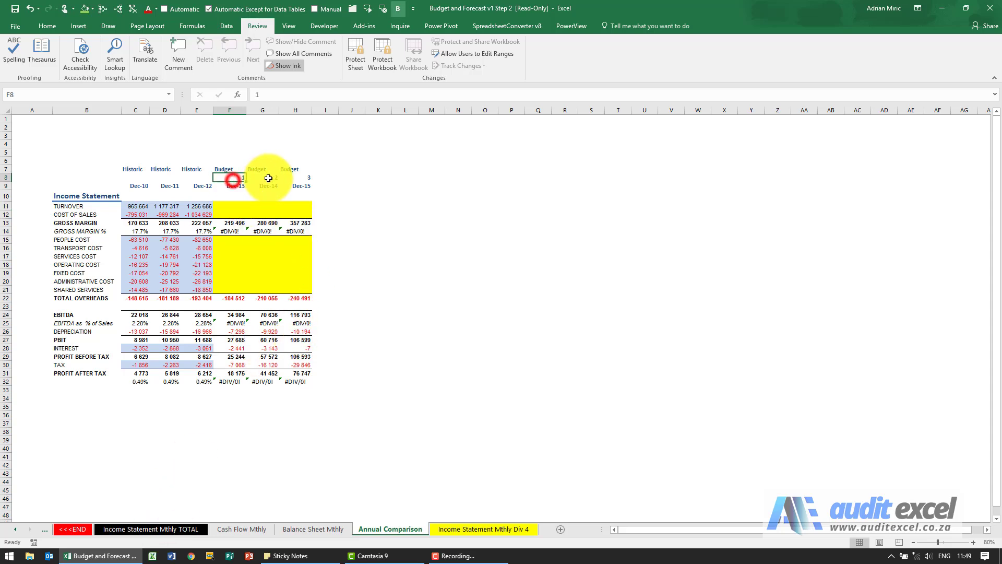
left_click(231, 204)
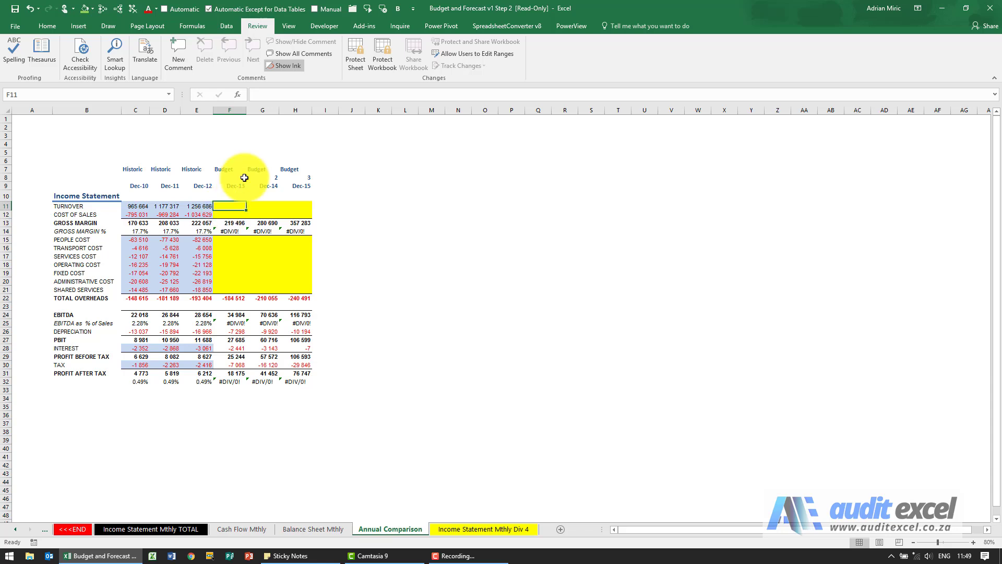
left_click(237, 94)
left_click(377, 223)
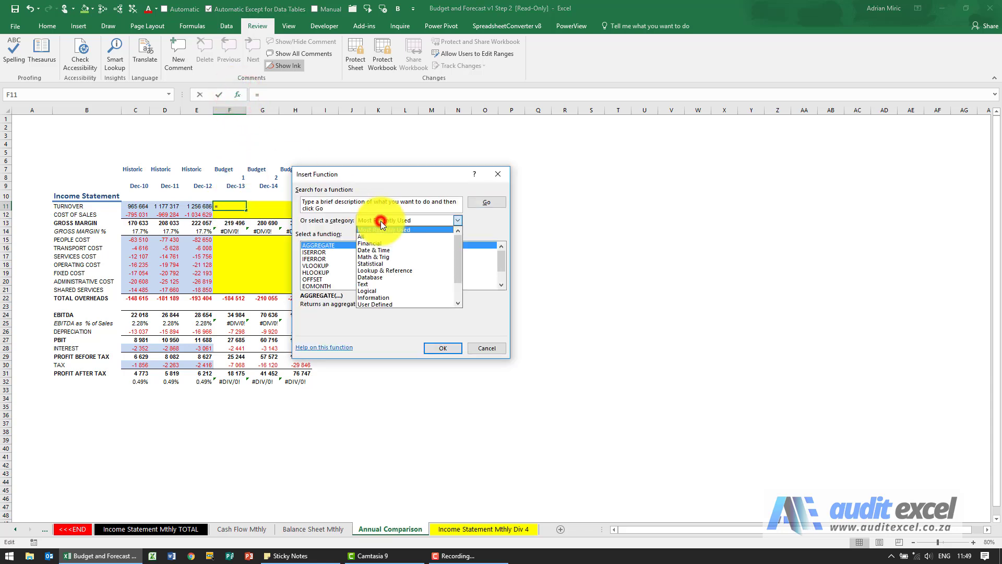
left_click(375, 236)
left_click(388, 274)
type("sumif")
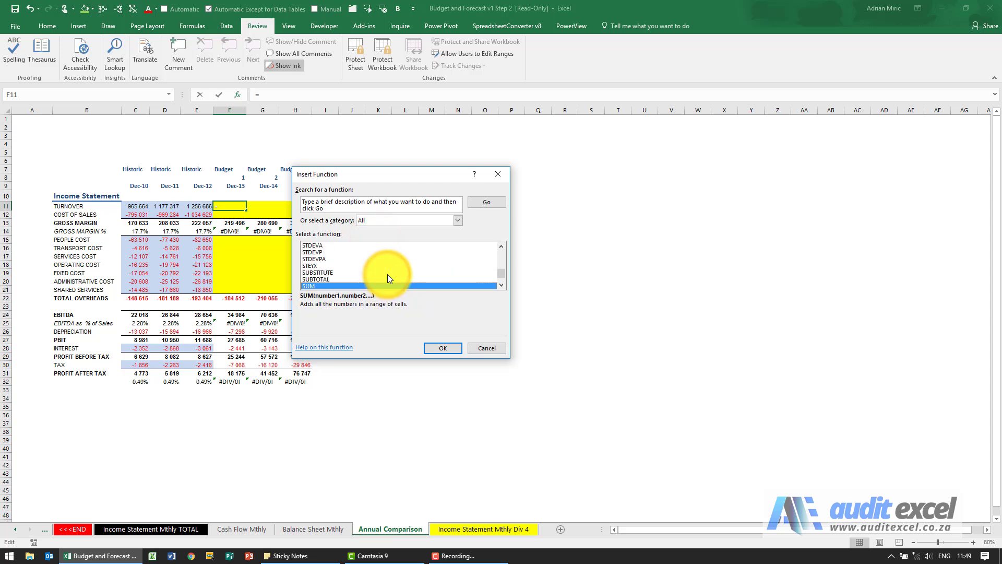
key("Return")
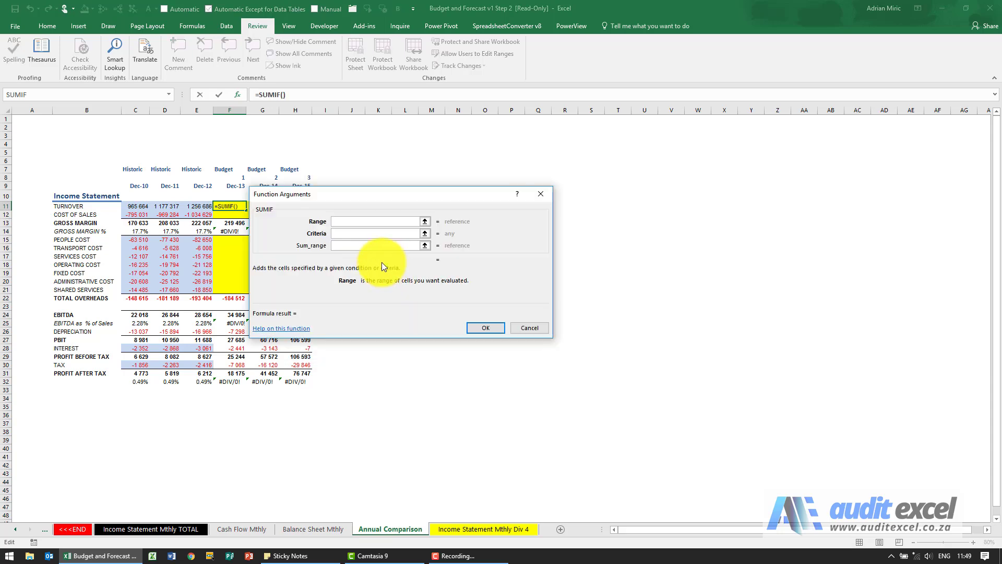
left_click_drag(354, 197, 465, 199)
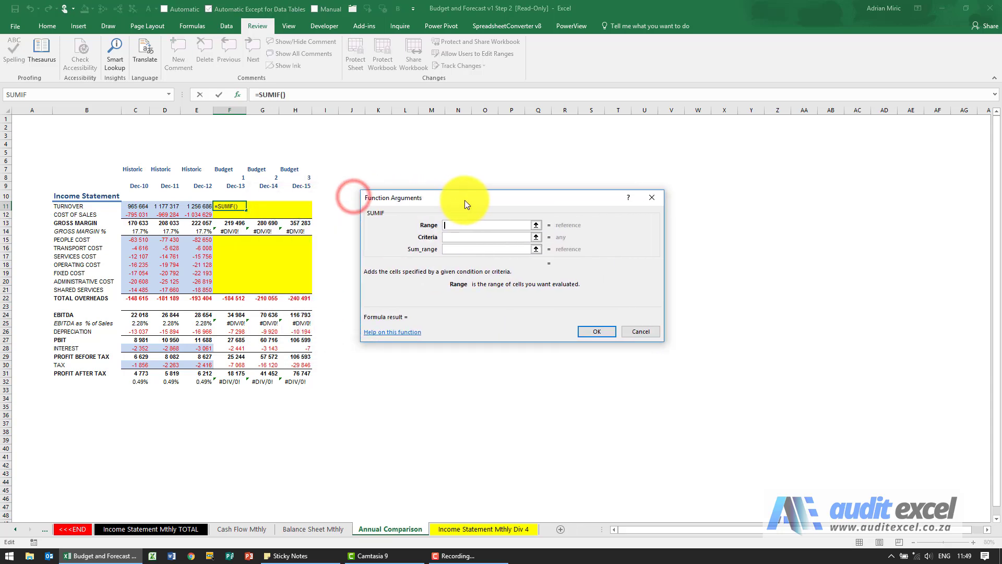
Step: Set the SUMIF criteria to the budget year number in F8, with the row locked as F$8
left_click(454, 236)
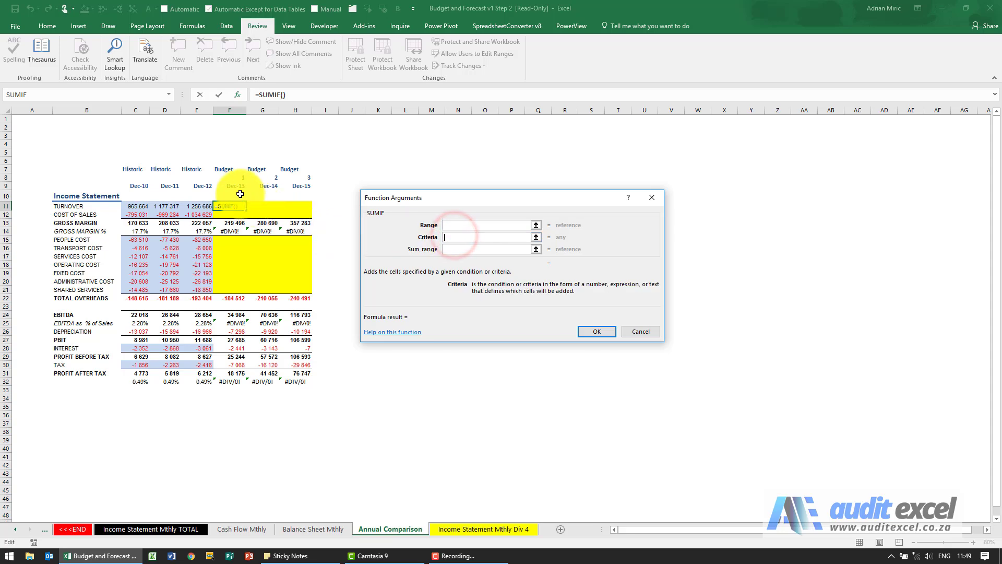
left_click(233, 179)
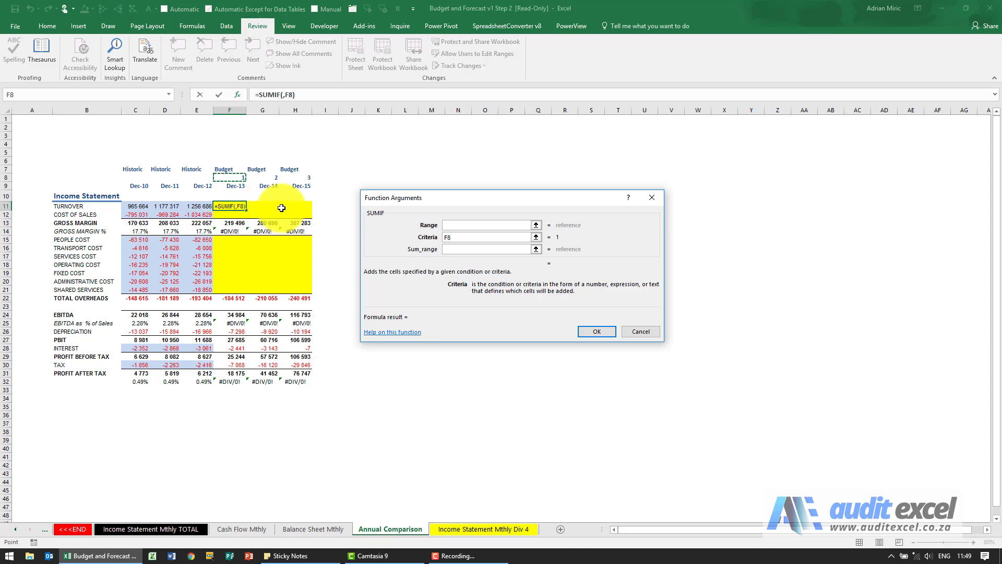
left_click(463, 238)
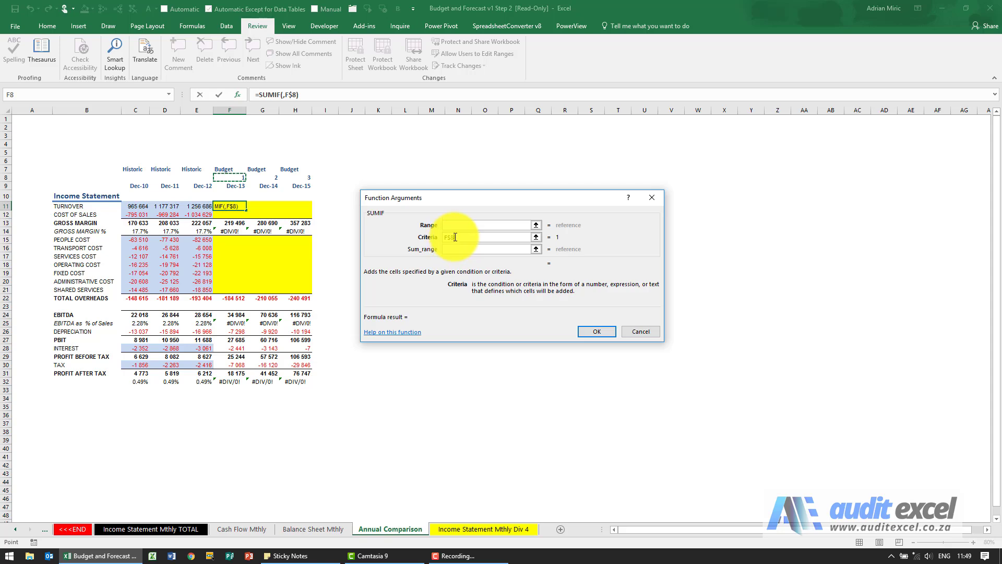
Step: Set the SUMIF range to the year numbers in $I$5:$AZ$5 on the Income Statement Mthly TOTAL sheet, as an absolute reference
left_click(458, 225)
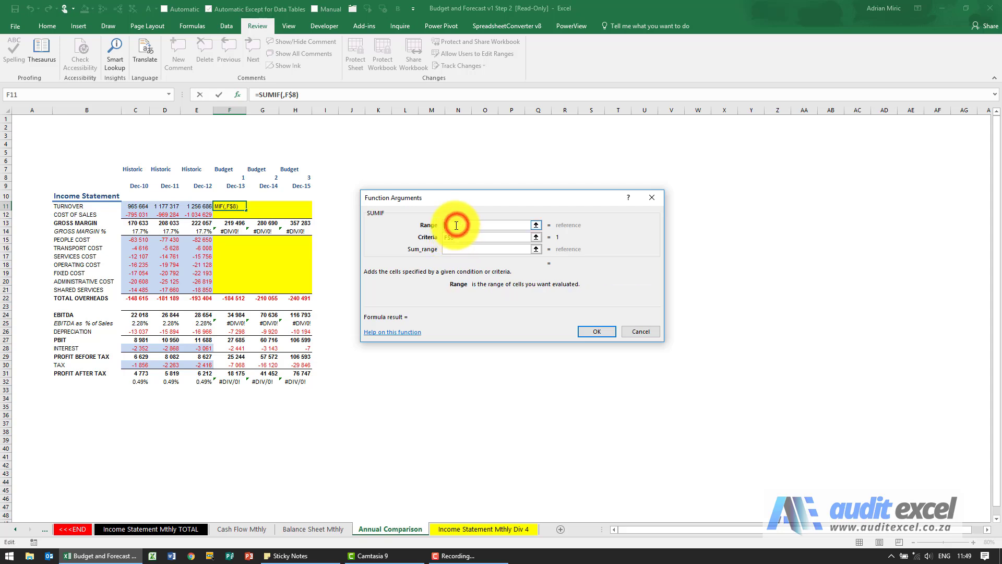
left_click(139, 529)
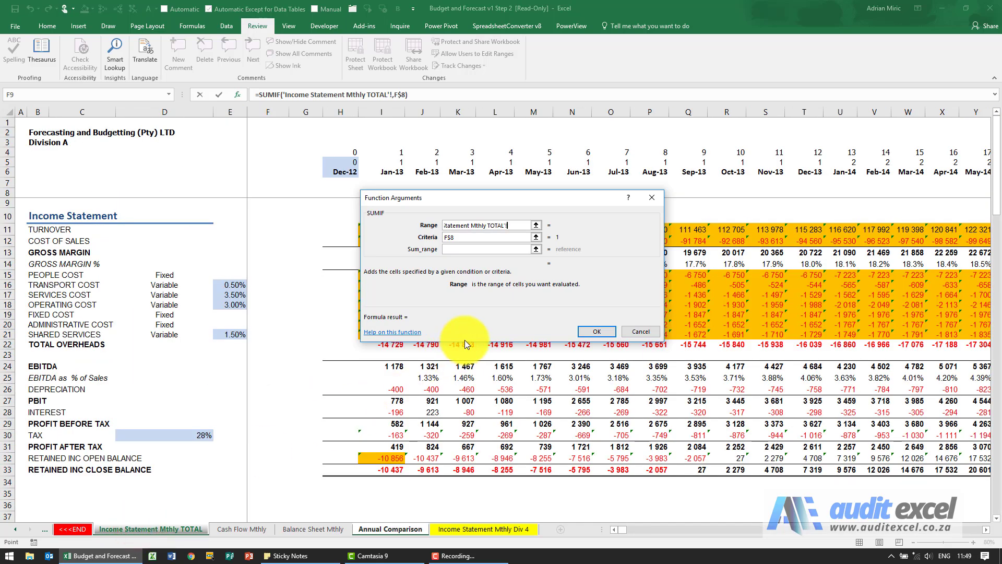
left_click(387, 161)
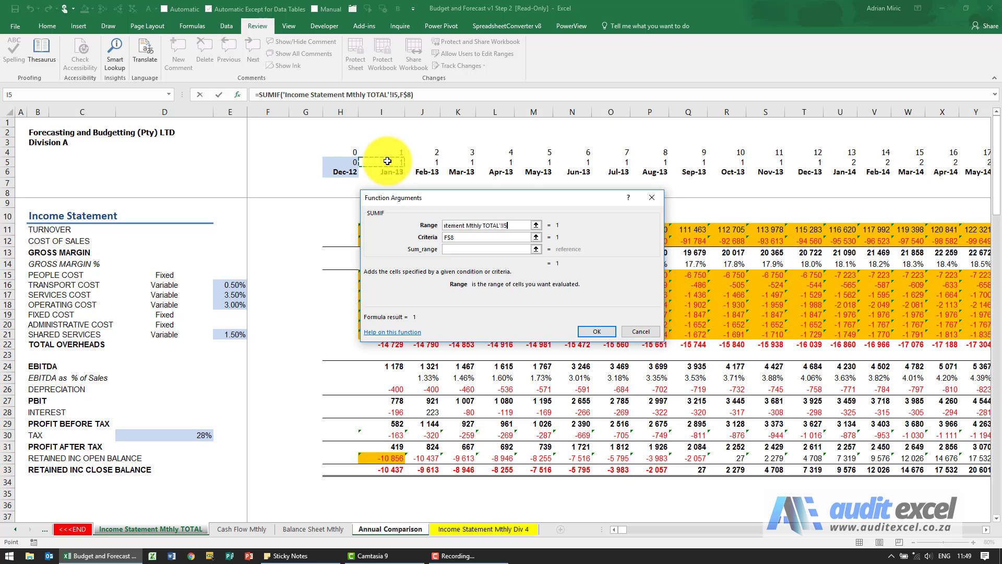
key("ctrl+shift+Right")
key("F4")
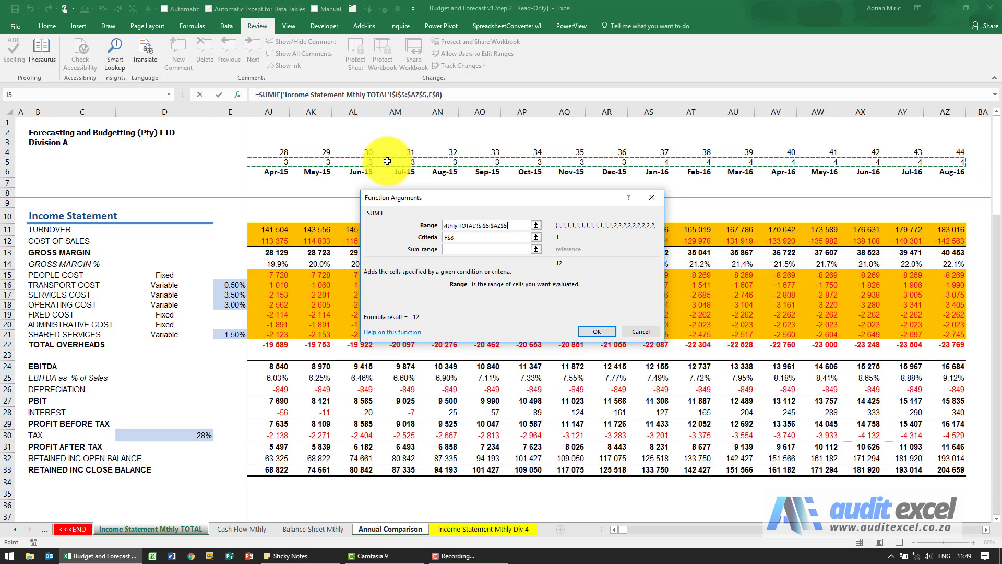
Step: Set the sum range to the monthly turnover row $I11:$AZ11 on Income Statement Mthly TOTAL, locking only the columns, and complete the formula
left_click(455, 249)
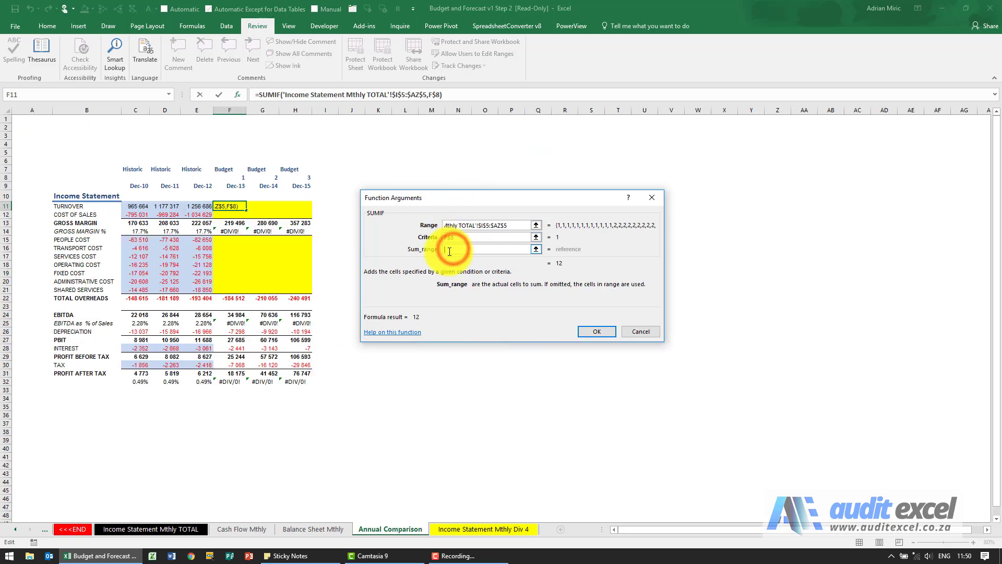
left_click(151, 528)
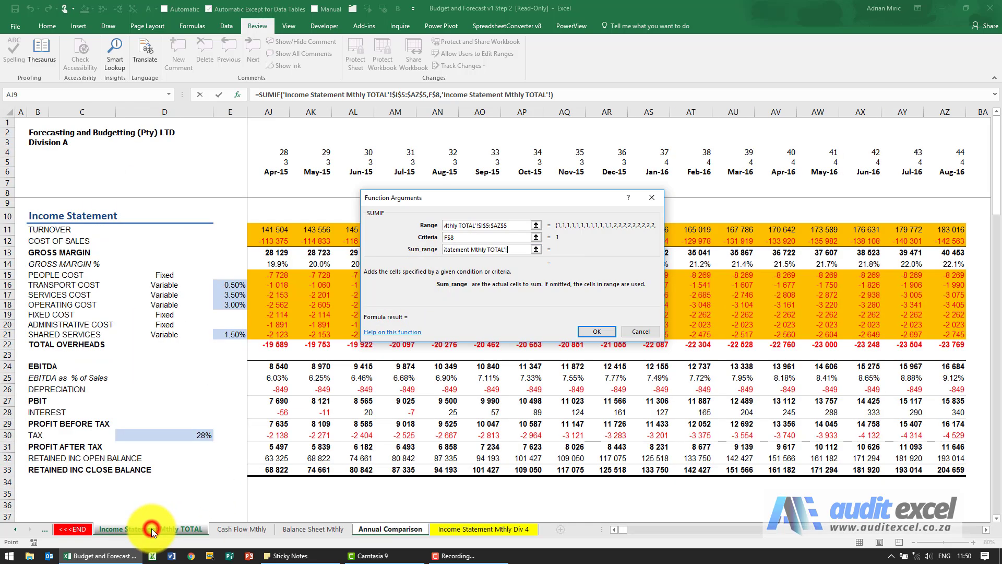
left_click(615, 529)
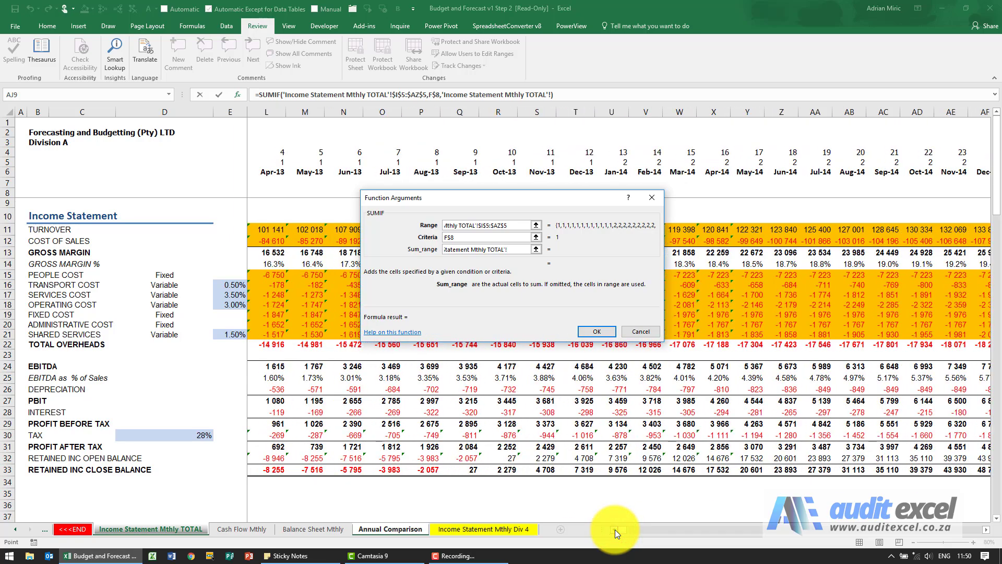
left_click_drag(485, 202, 481, 325)
left_click(383, 229)
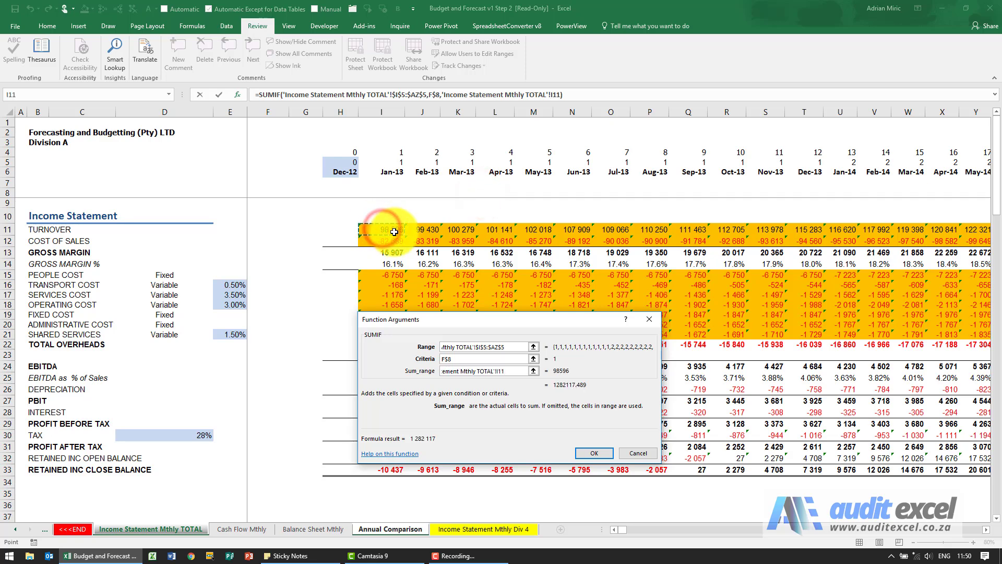
key("ctrl+shift+Right")
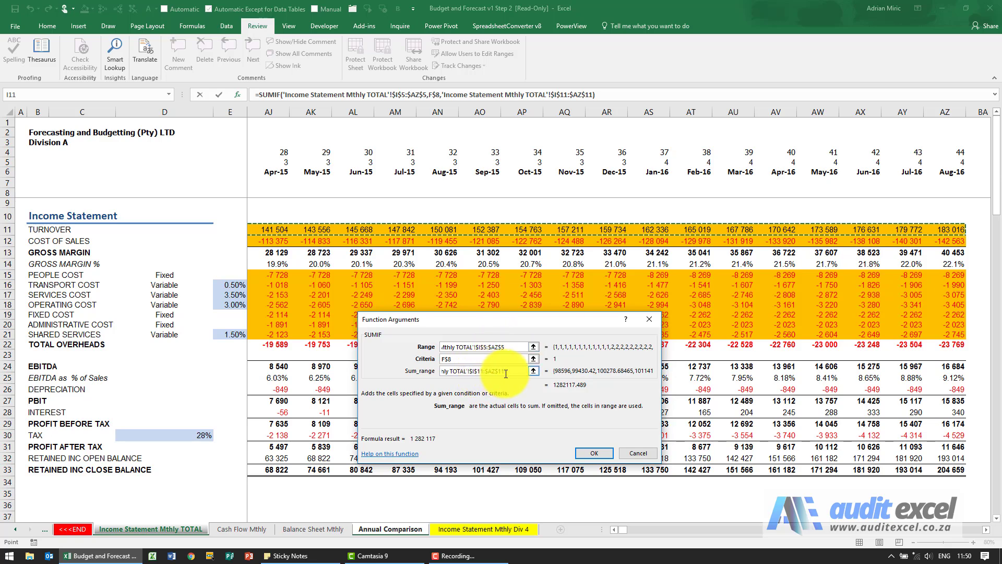
left_click(478, 372)
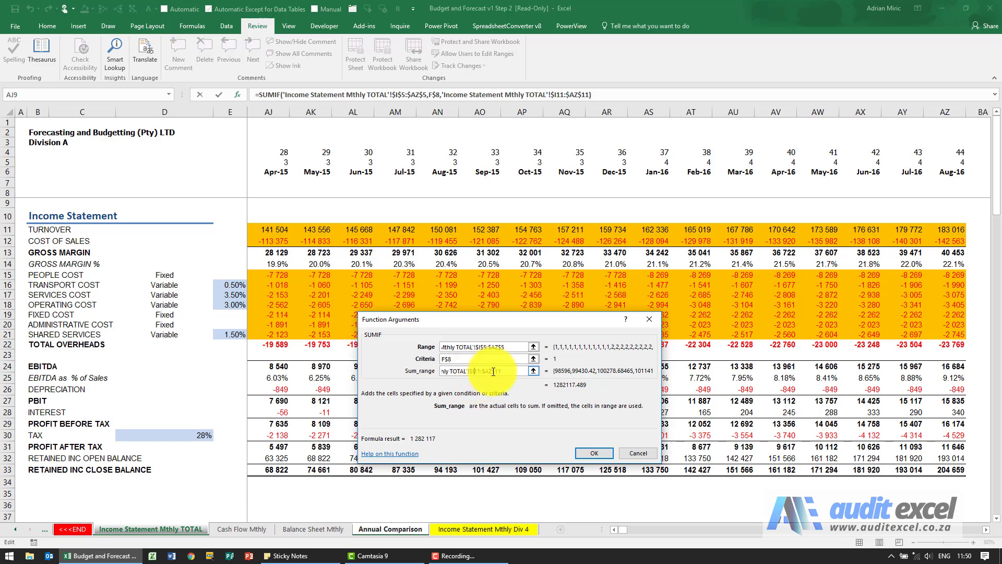
key("BackSpace")
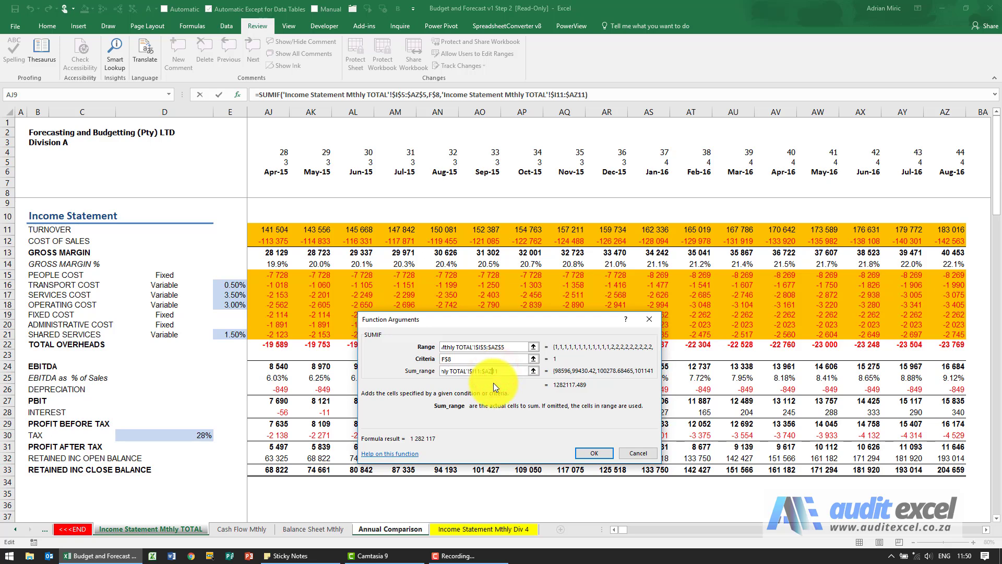
left_click(595, 450)
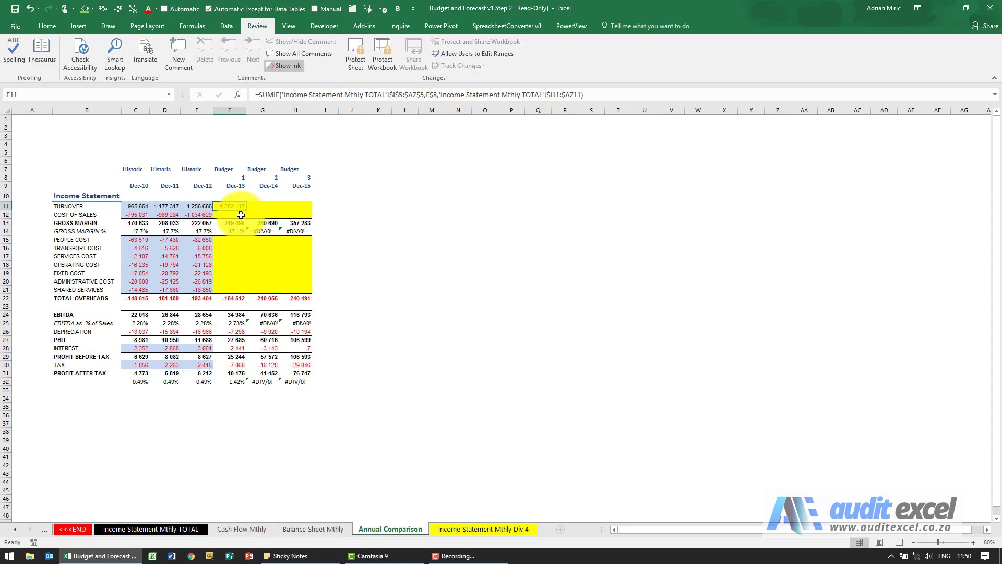
Step: Fill the turnover formula across to H11 and copy F11:H11 into the Cost of Sales row
left_click_drag(247, 208, 309, 208)
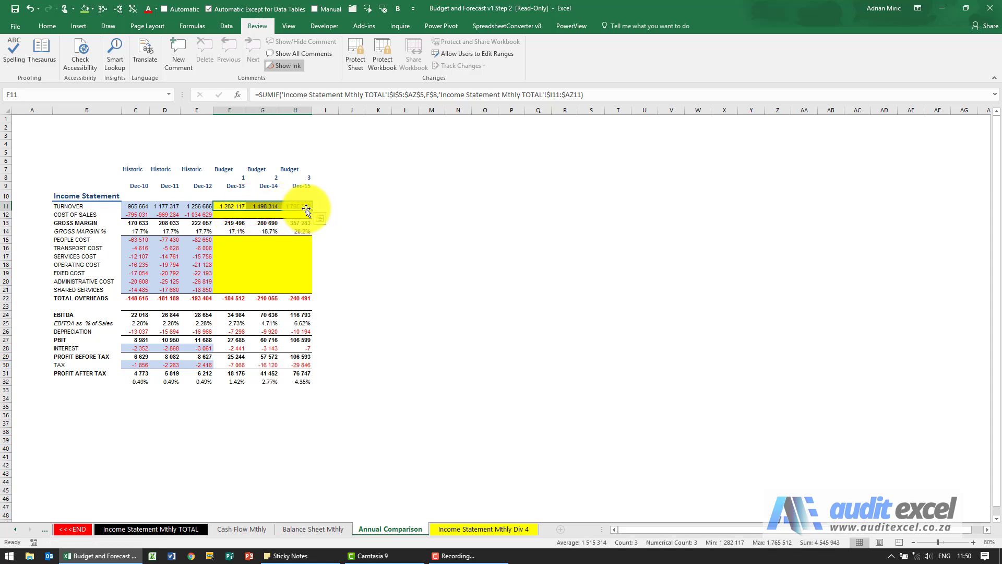
left_click(306, 206)
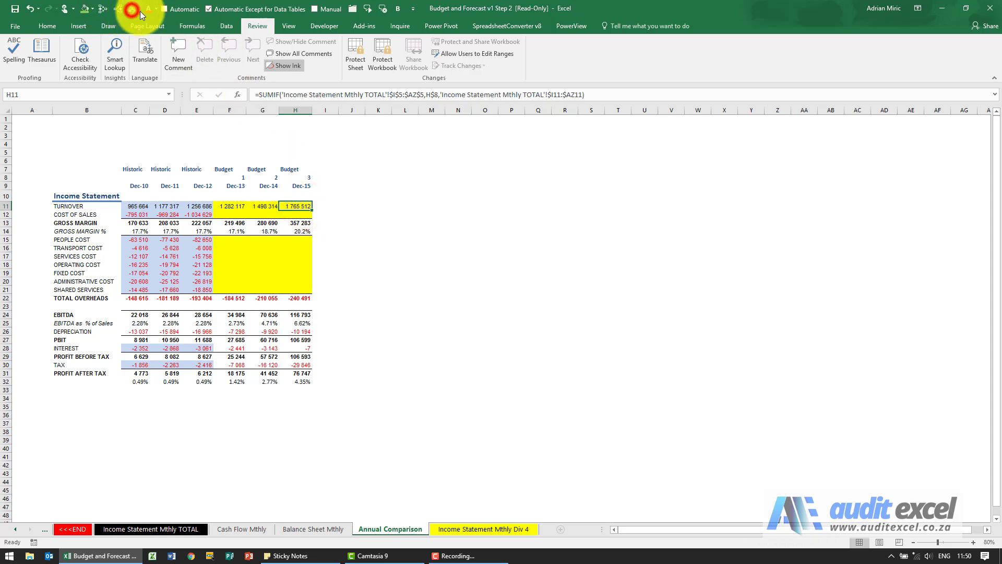
left_click_drag(233, 206, 297, 207)
key("ctrl+c")
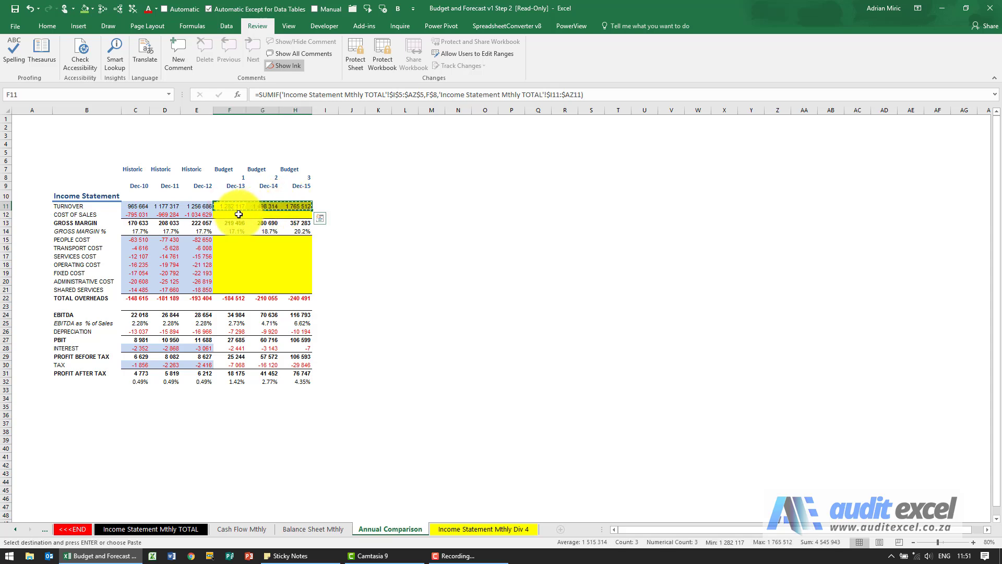
left_click(239, 214)
key("ctrl+v")
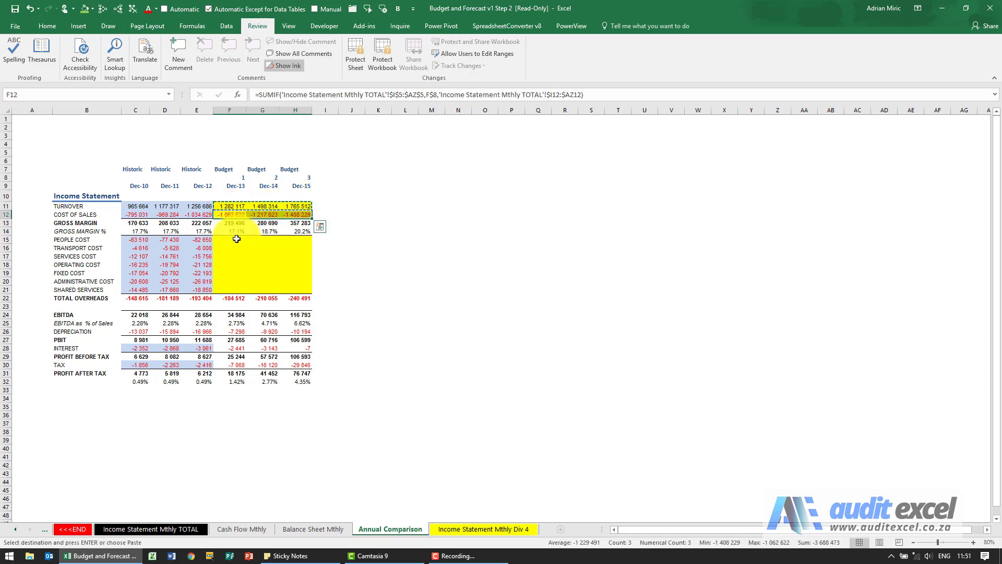
Step: Paste the copied turnover formulas into the budget cells of rows 15 to 21, from People Cost to Shared Services
left_click_drag(236, 239, 237, 288)
key("ctrl+v")
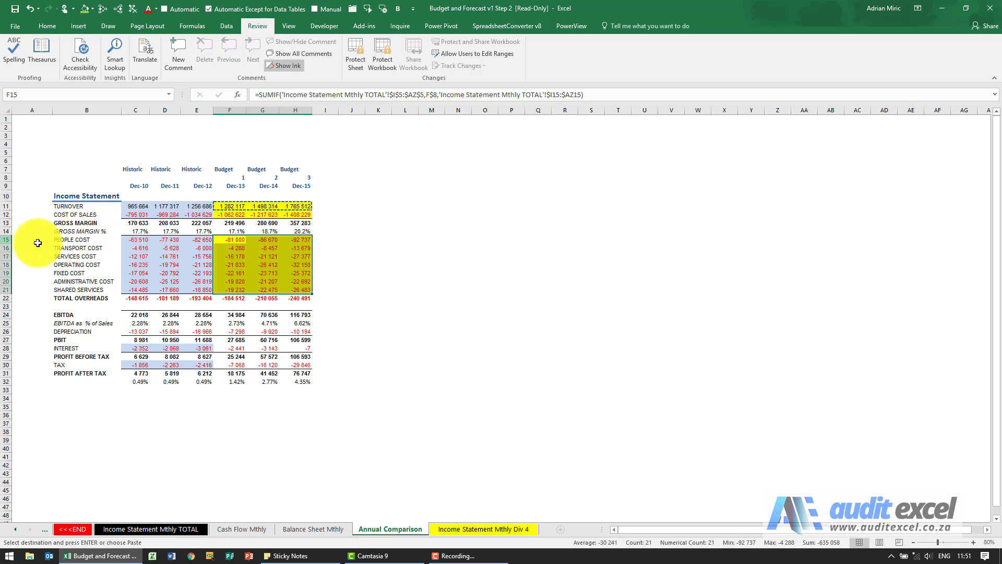
left_click(230, 240)
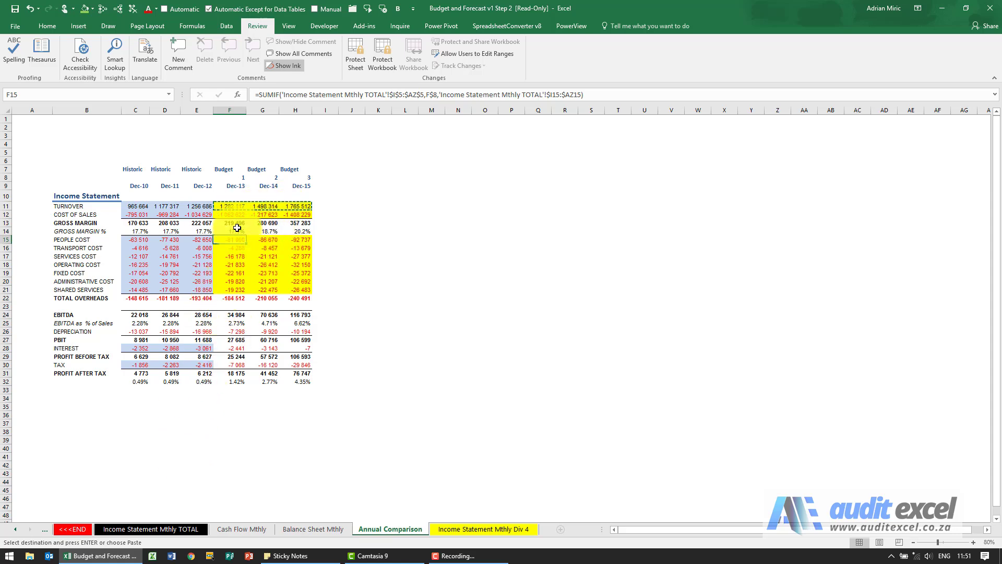
Step: Insert a line sparkline in cell A11 that charts the turnover data in C11:H11
left_click(37, 208)
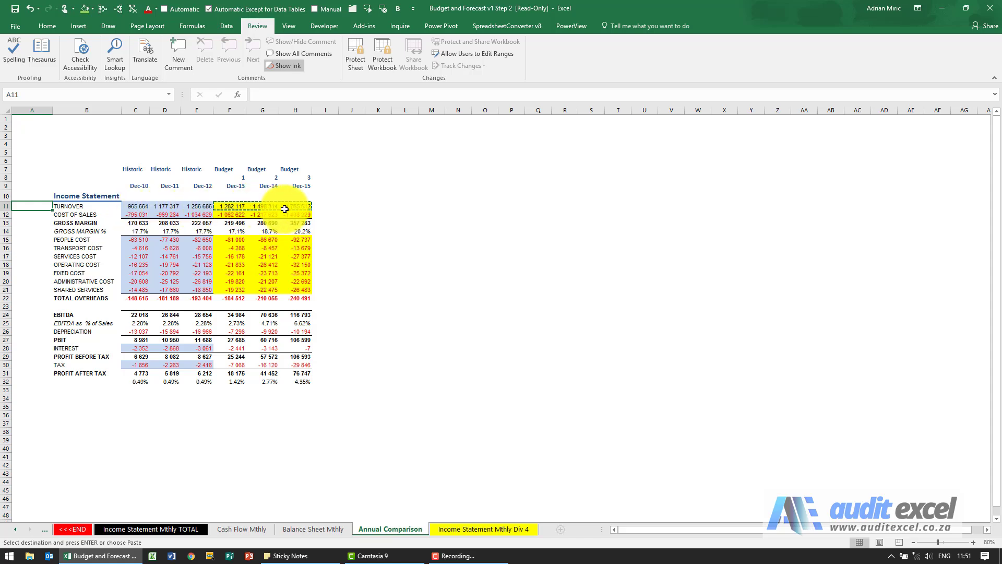
left_click(78, 27)
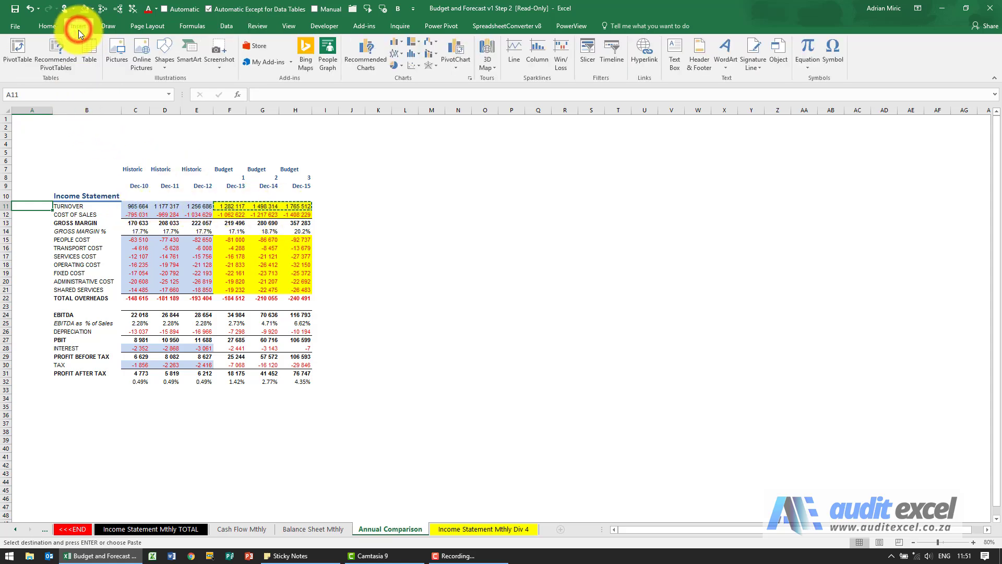
left_click(510, 63)
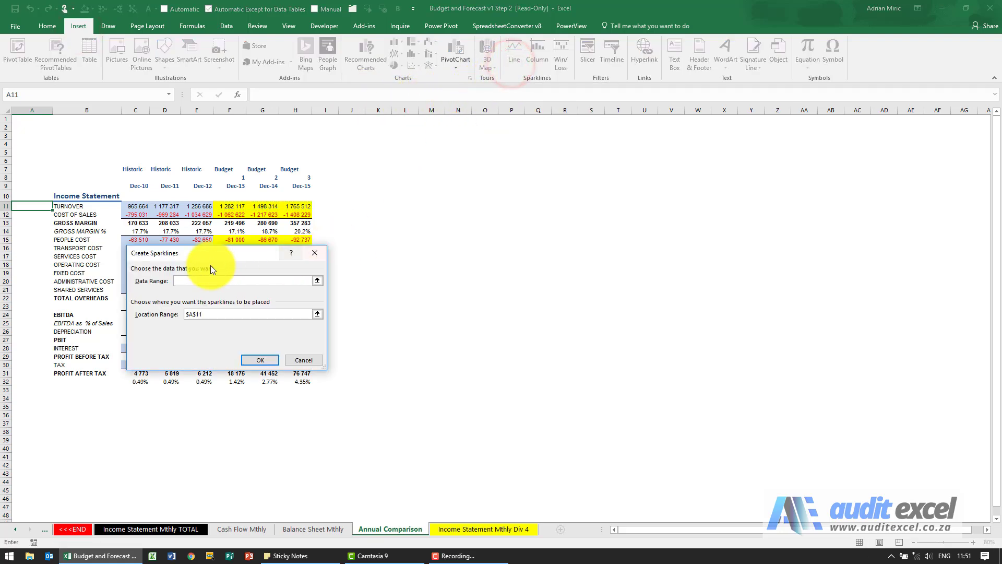
left_click(182, 280)
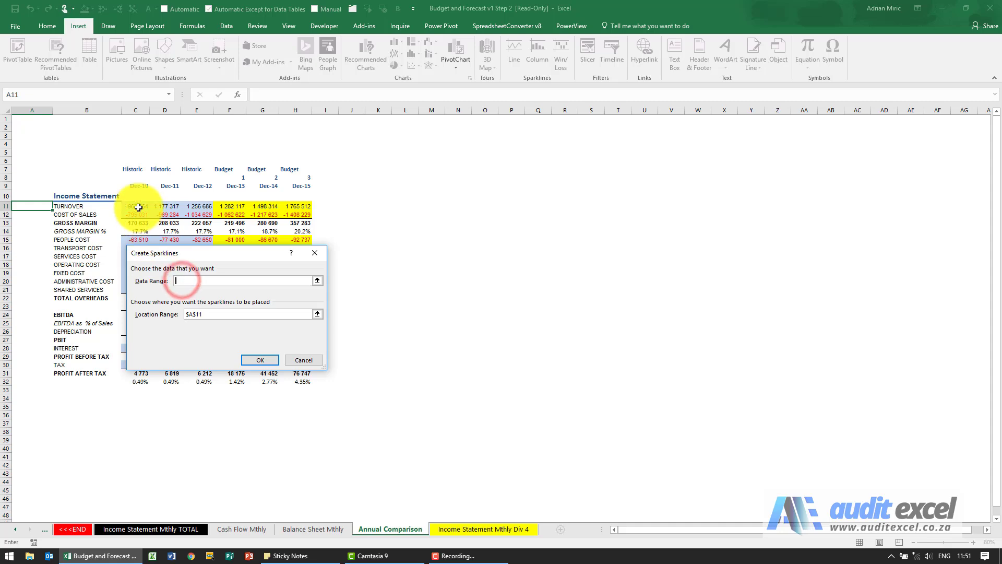
left_click_drag(134, 206, 295, 206)
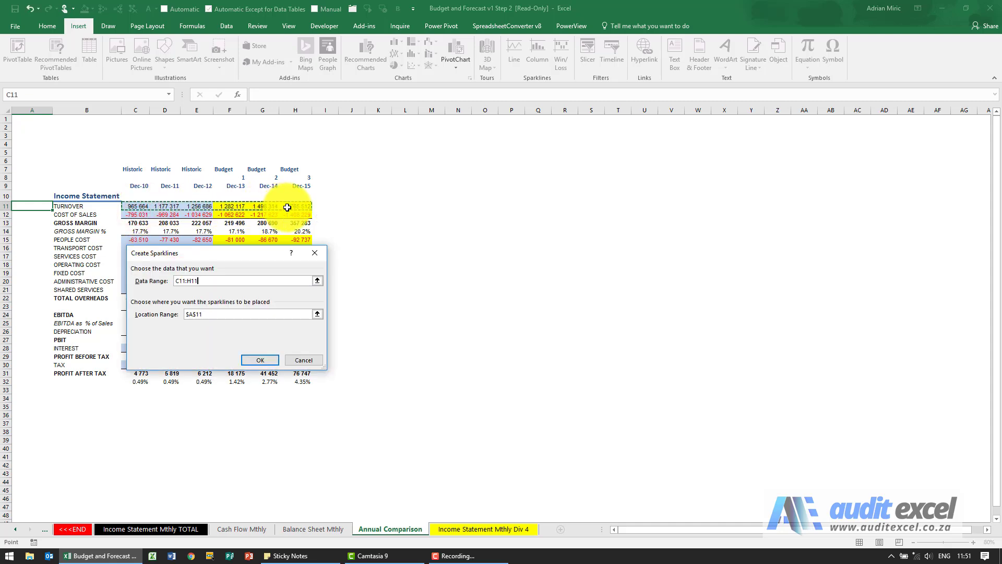
left_click(255, 360)
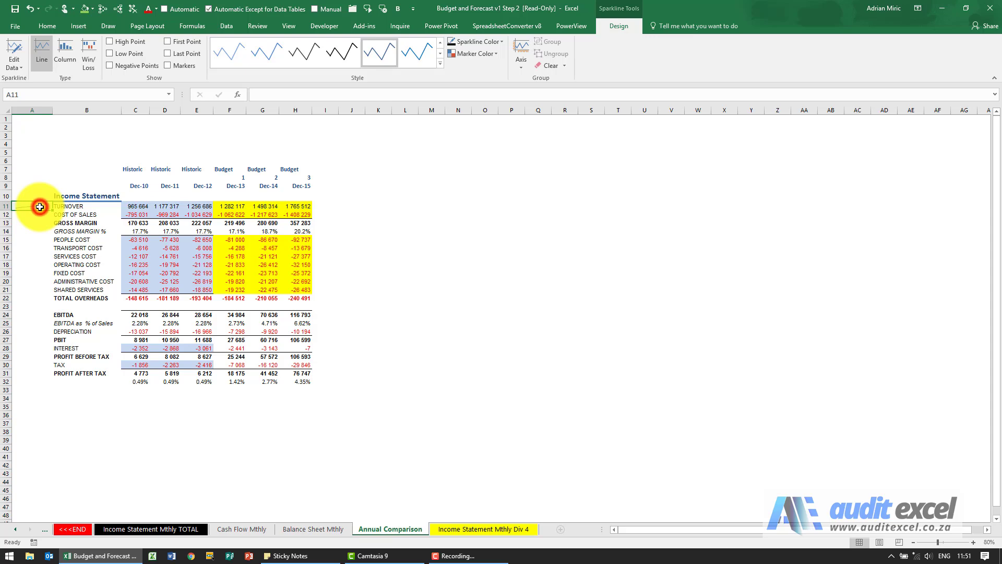
Step: Copy the turnover sparkline from A11 into the Gross Margin row (A13) and the EBITDA row (A24)
key("ctrl+c")
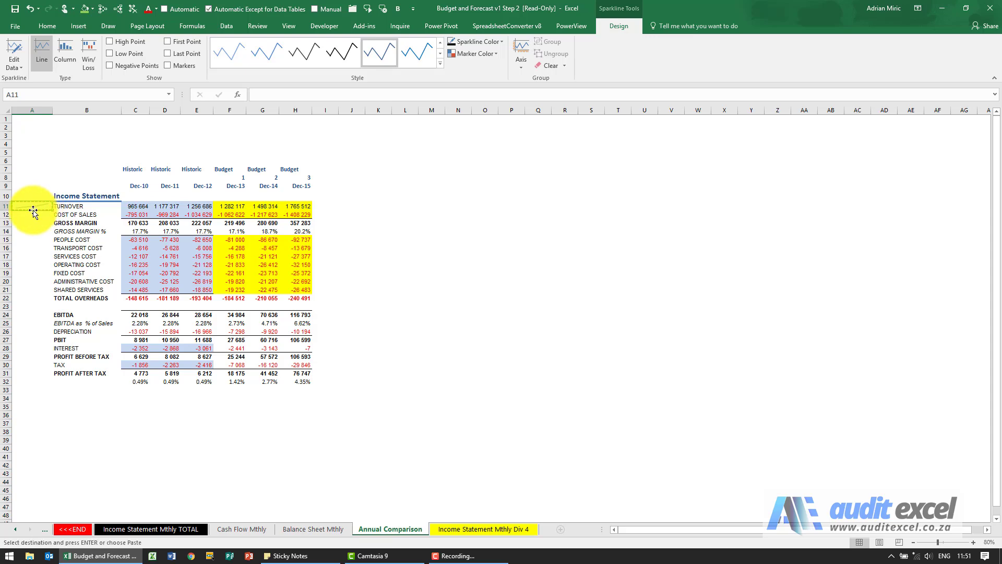
left_click(30, 222)
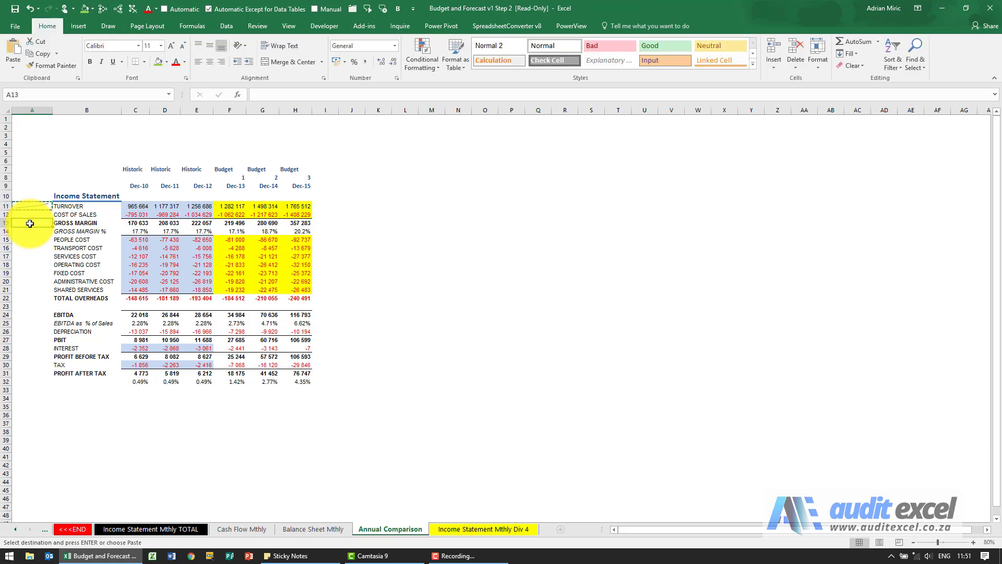
key("ctrl+v")
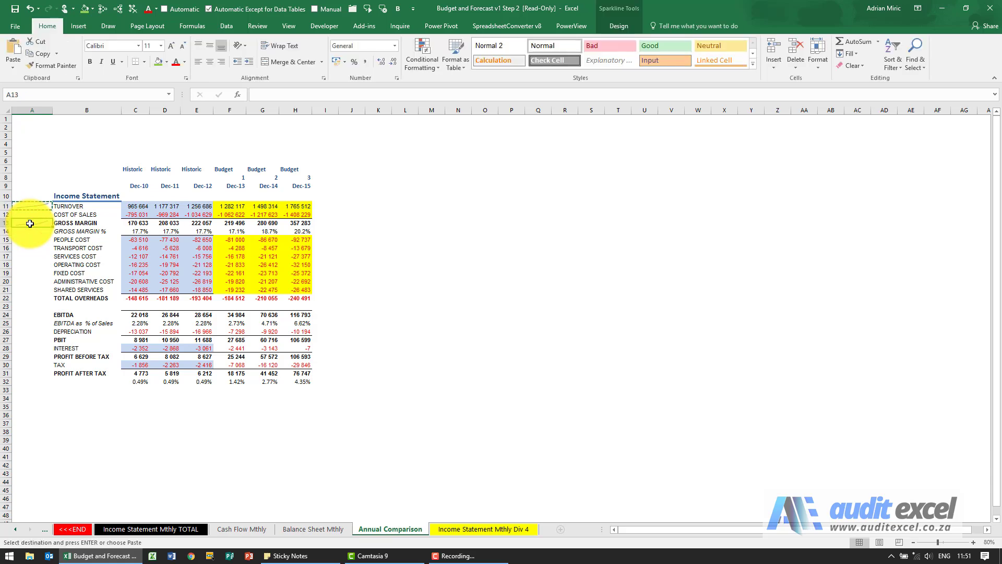
key("Down")
key("Down")
key("Down")
key("Down")
key("Down")
key("Down")
key("Down")
key("Down")
key("Down")
key("Down")
key("Down")
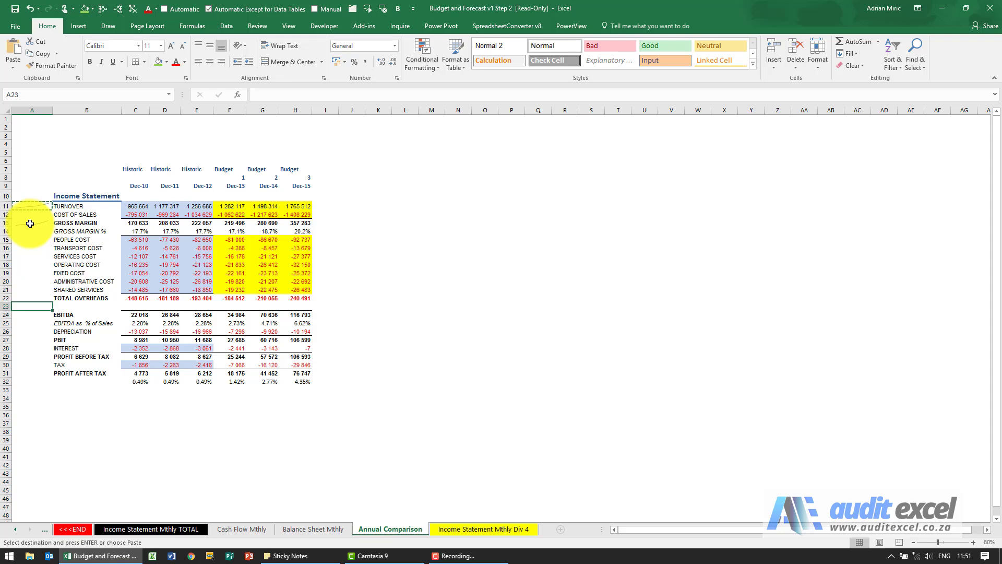
key("ctrl+v")
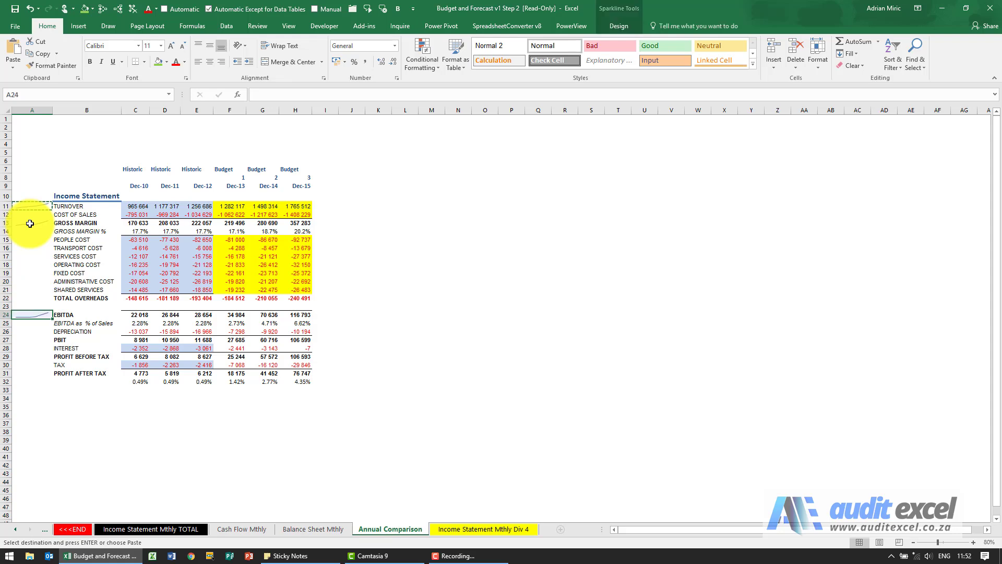
Step: Paste the copied sparkline into column A of the PBIT, Profit Before Tax and Profit After Tax rows (A27, A29, A31)
key("Down")
key("Down")
key("Down")
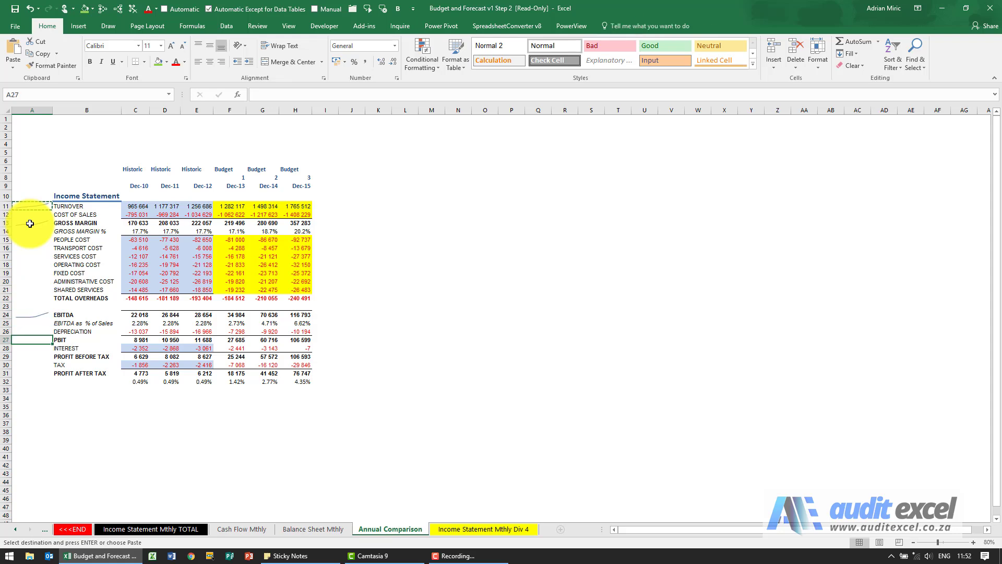
key("ctrl+v")
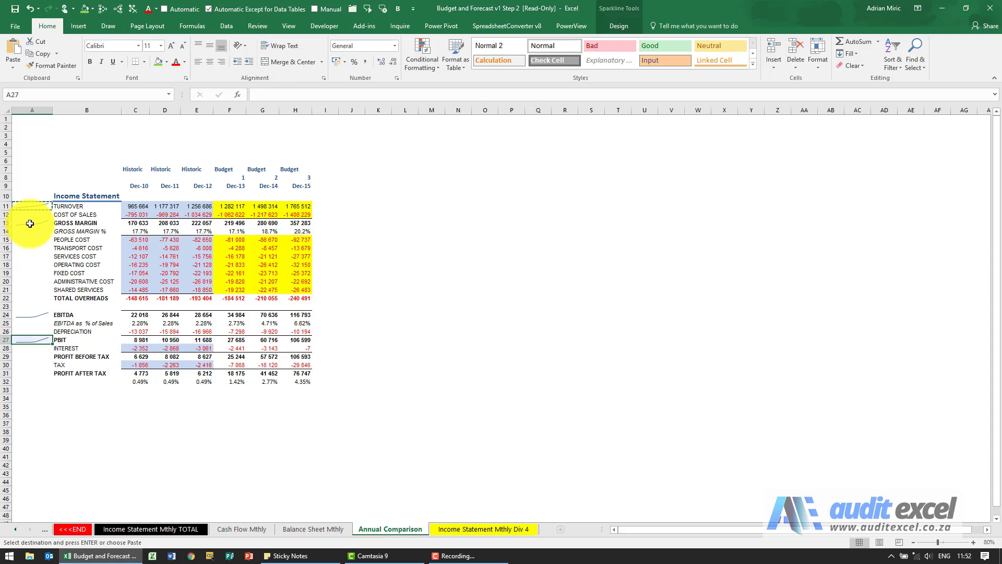
key("Down")
key("Down")
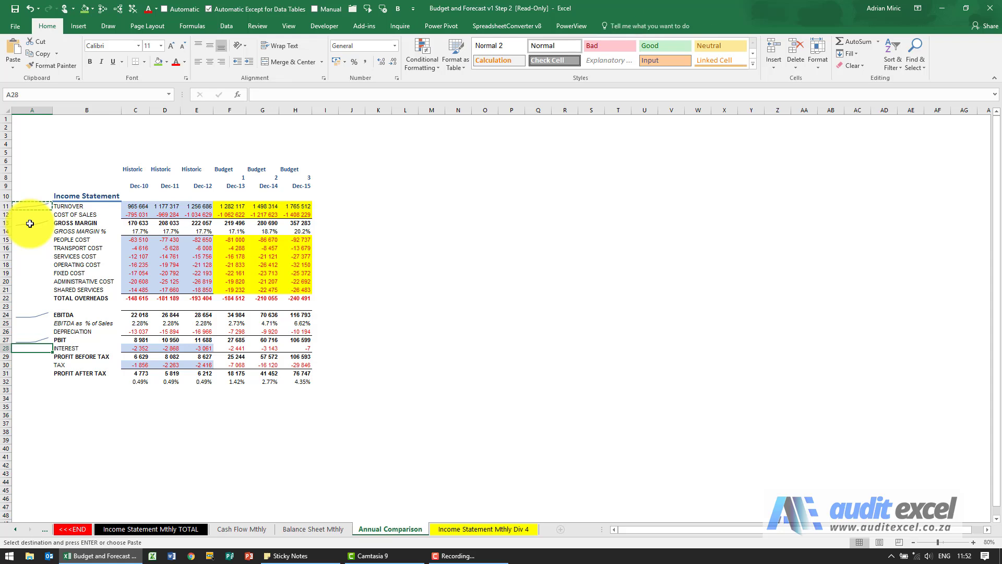
key("ctrl+v")
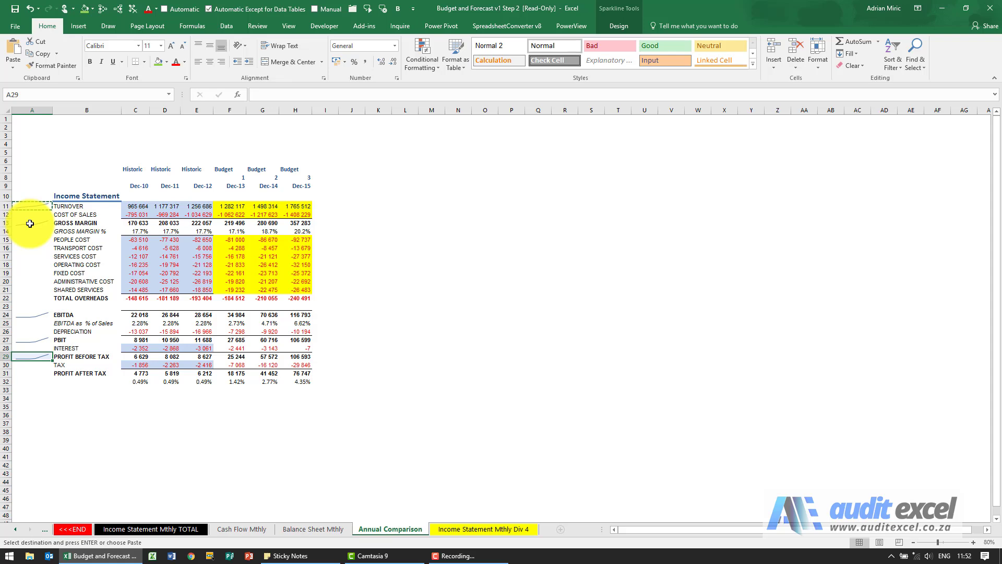
key("Down")
key("Down")
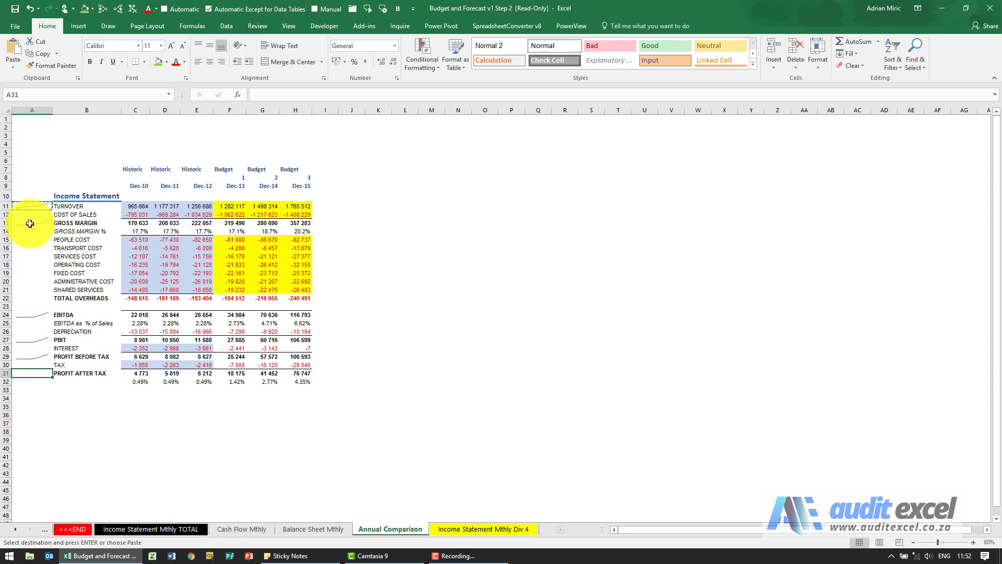
key("ctrl+v")
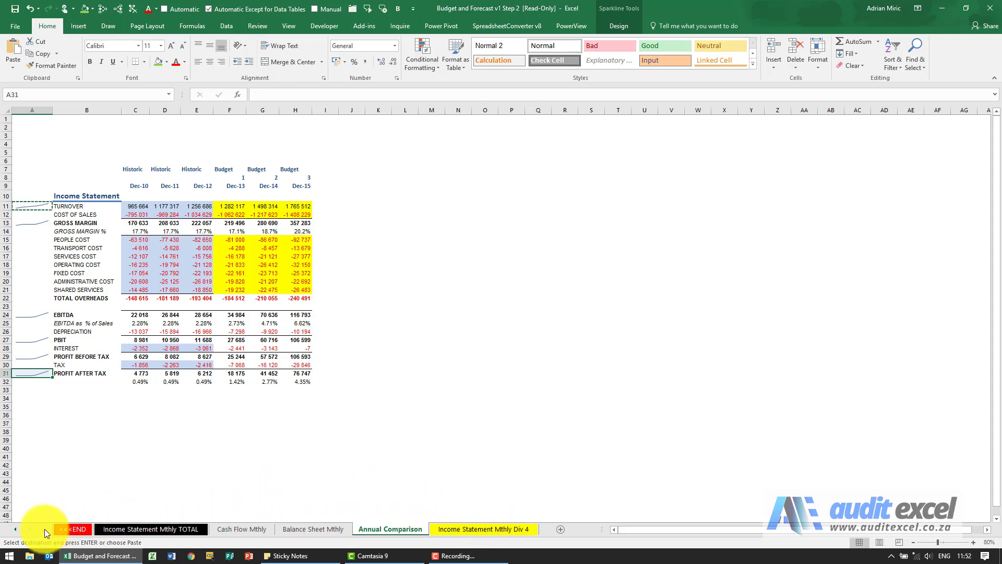
Step: Move the Income Statement Mthly Div 4 sheet between the Div 2 and Div 3 sheets, ahead of the <<<END sheet
left_click(16, 528)
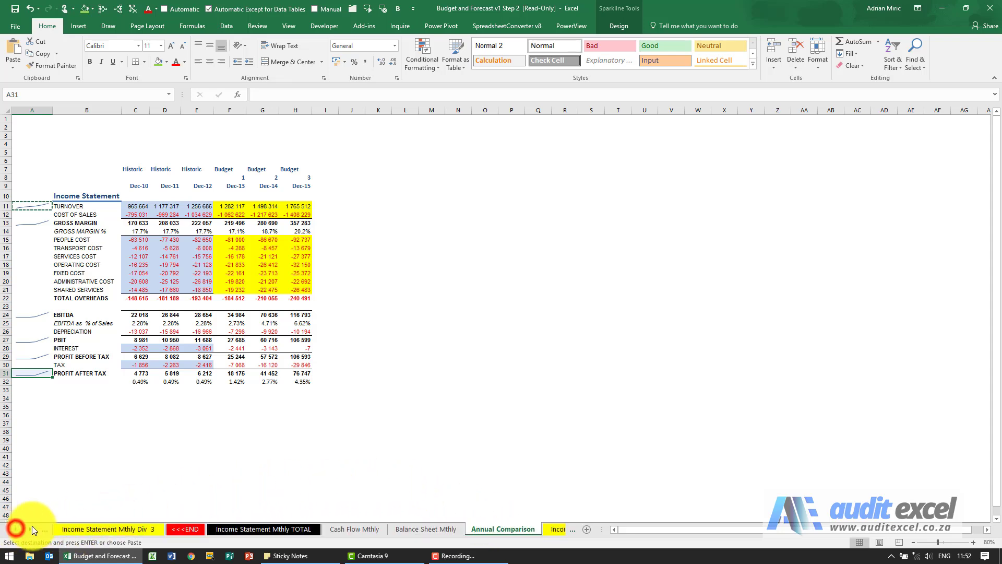
left_click(544, 528)
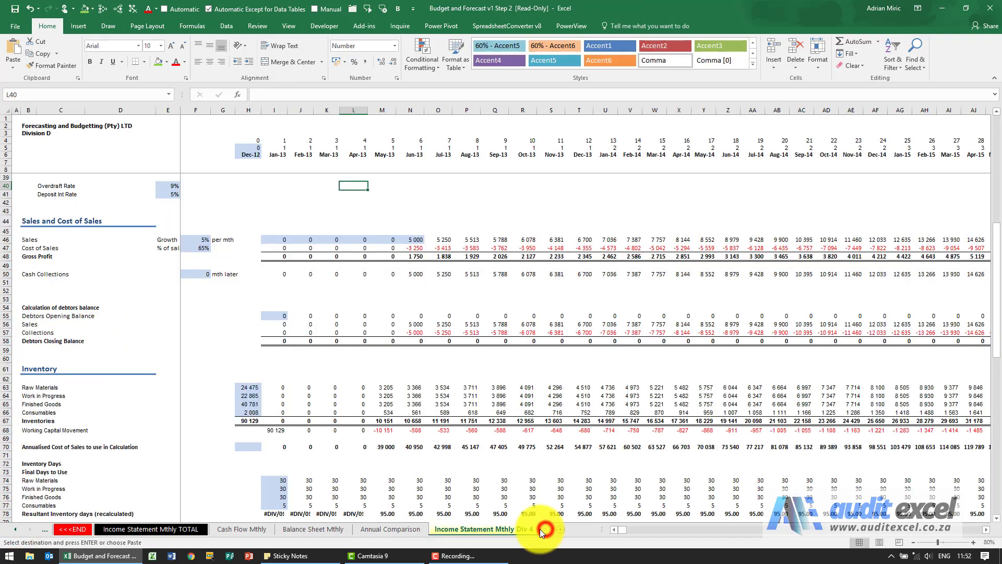
left_click(502, 528)
left_click_drag(180, 522, 385, 534)
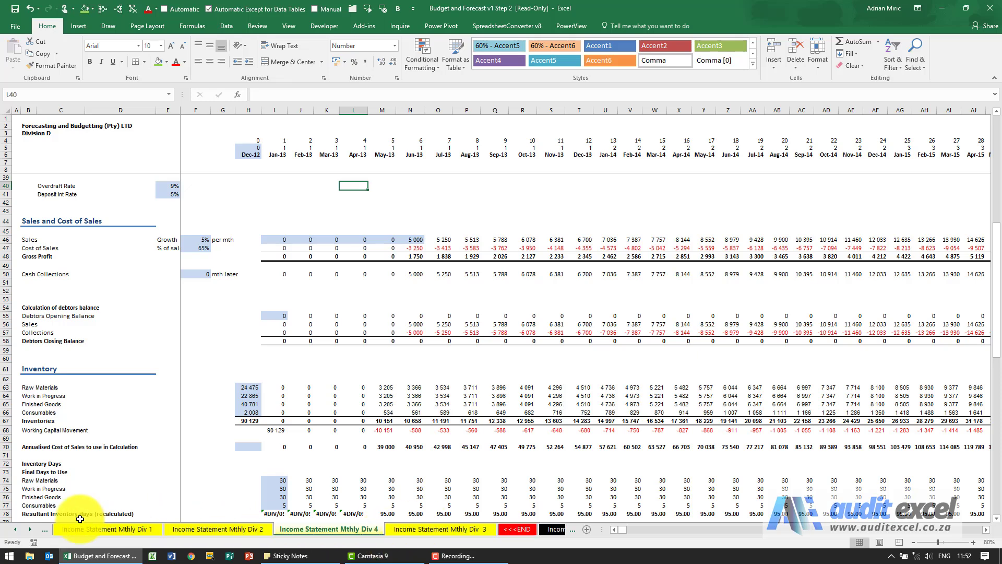
Step: Review the figures on the Income Statement Mthly TOTAL, Balance Sheet Mthly and Annual Comparison sheets with Division 4 included
left_click(30, 530)
left_click(31, 529)
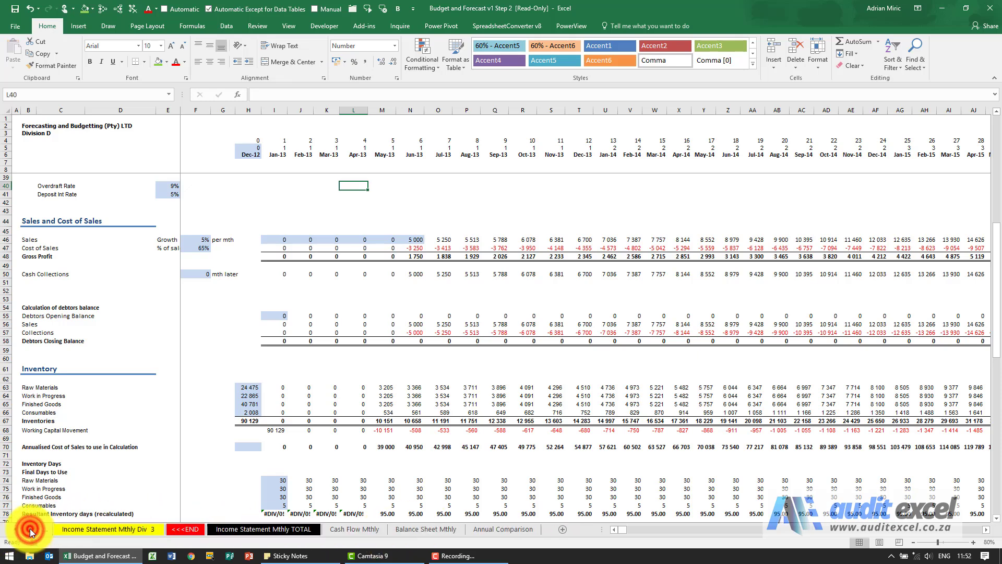
left_click(234, 532)
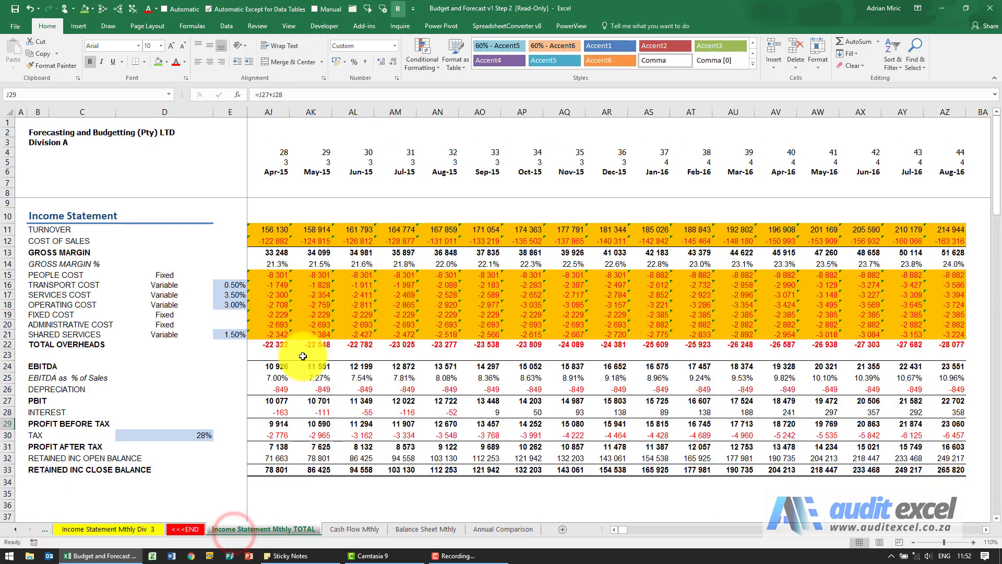
left_click(237, 232)
key("Right")
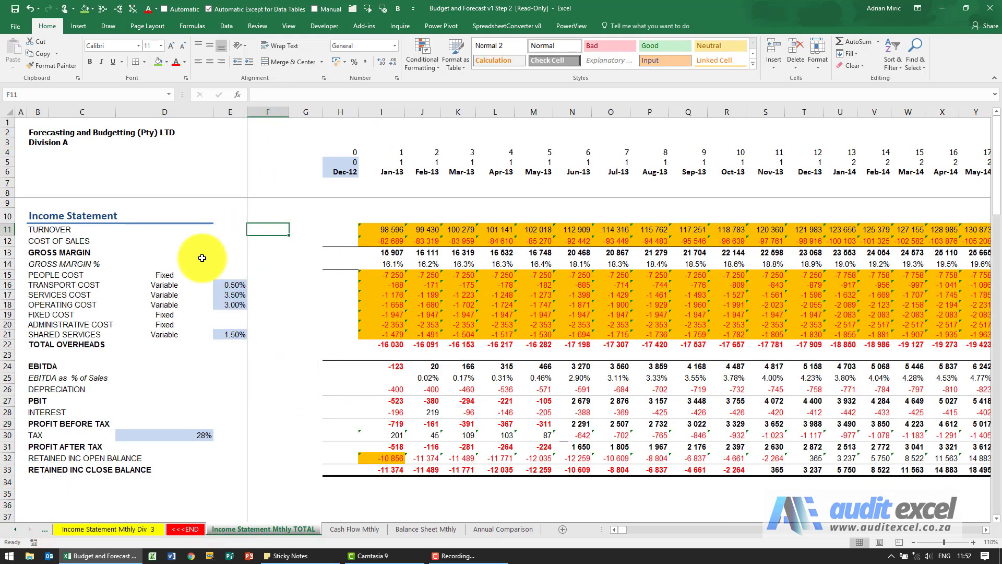
left_click(393, 528)
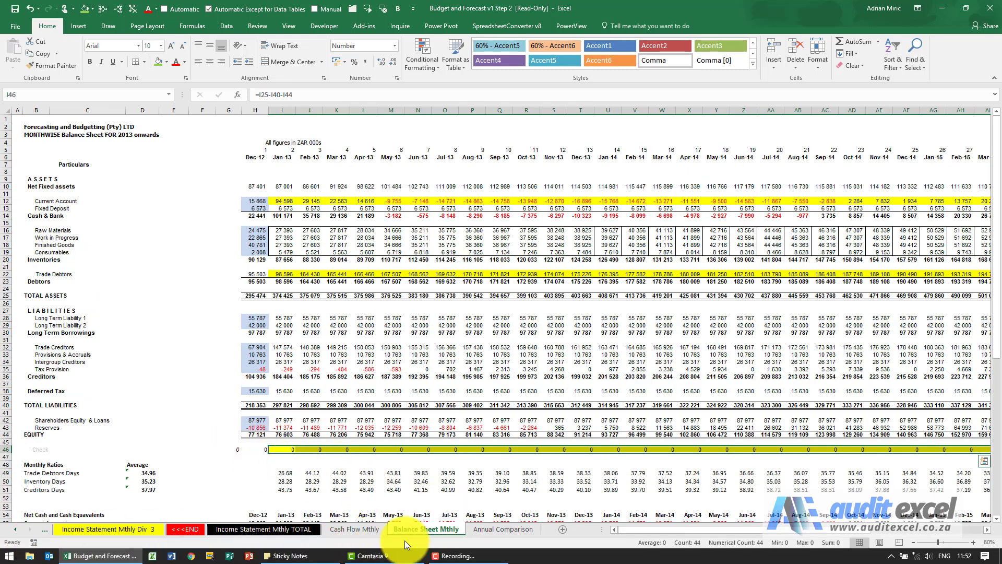
left_click(477, 527)
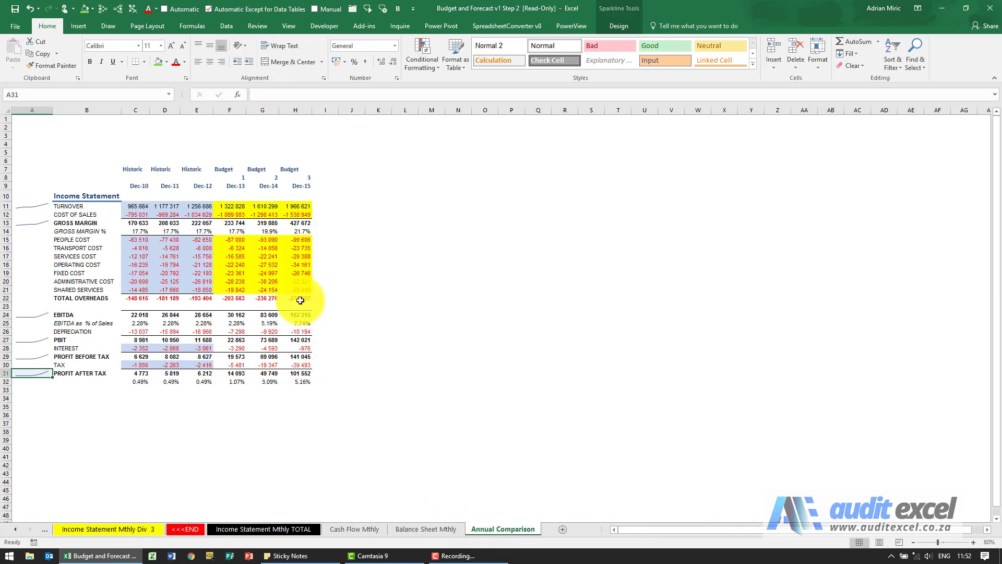